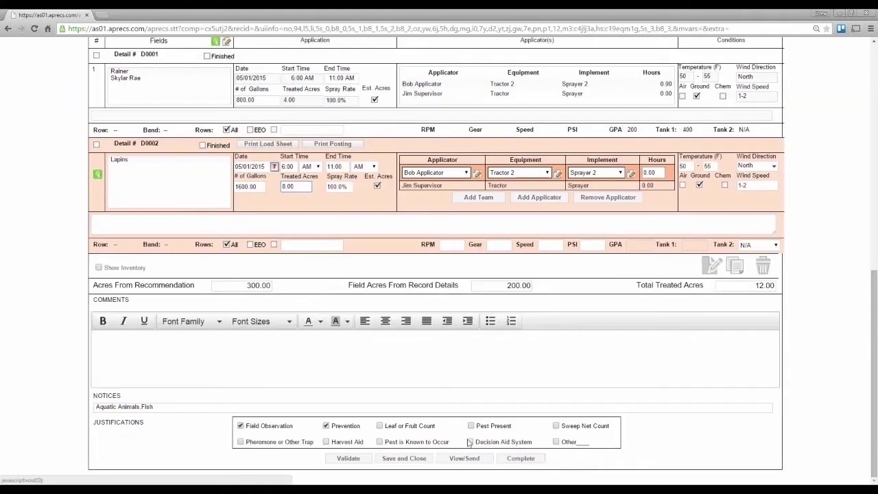
Delete detail D0002 and add Lapins to D0001, which now covers Lapins, Rainer and Skylar Rae.
{"action": "scroll", "coordinate": [469, 442], "scroll_direction": "up", "scroll_amount": 3}
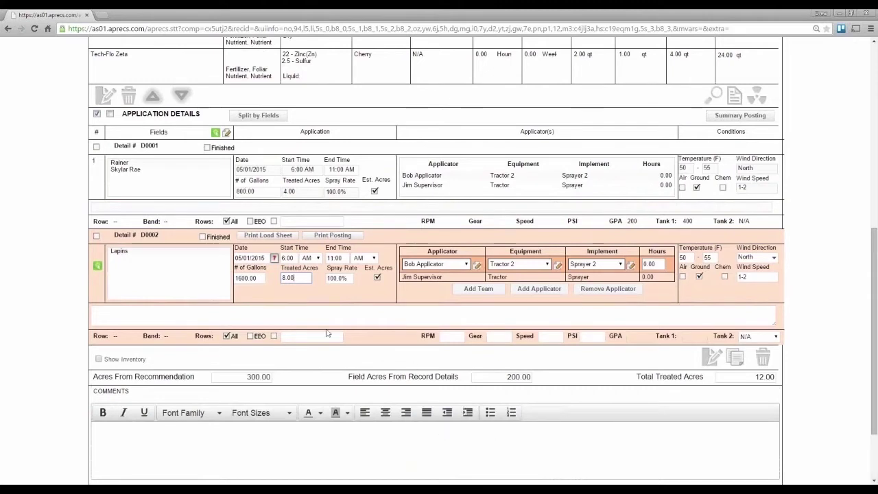
{"action": "left_click", "coordinate": [764, 364]}
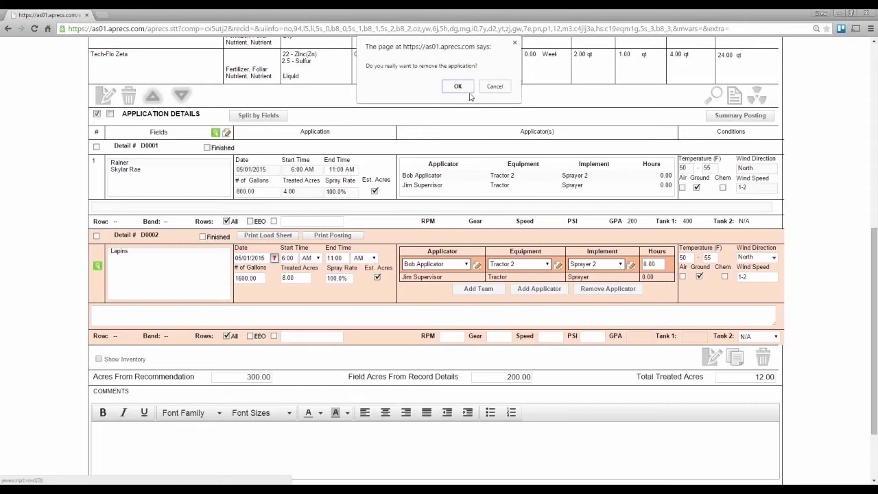
{"action": "left_click", "coordinate": [465, 85]}
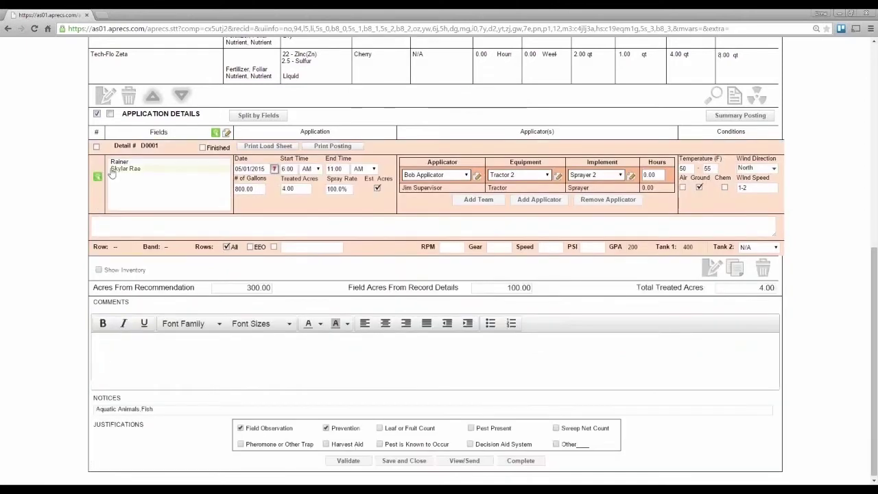
{"action": "left_click", "coordinate": [98, 180]}
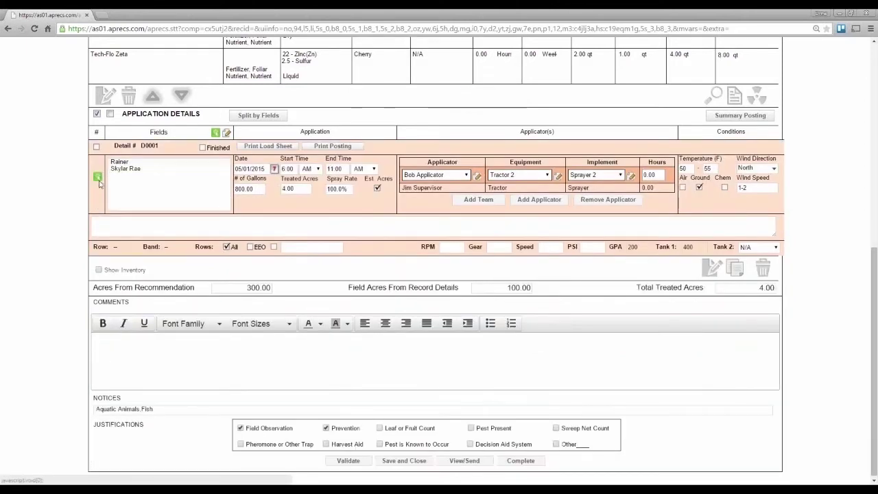
{"action": "left_click", "coordinate": [16, 121]}
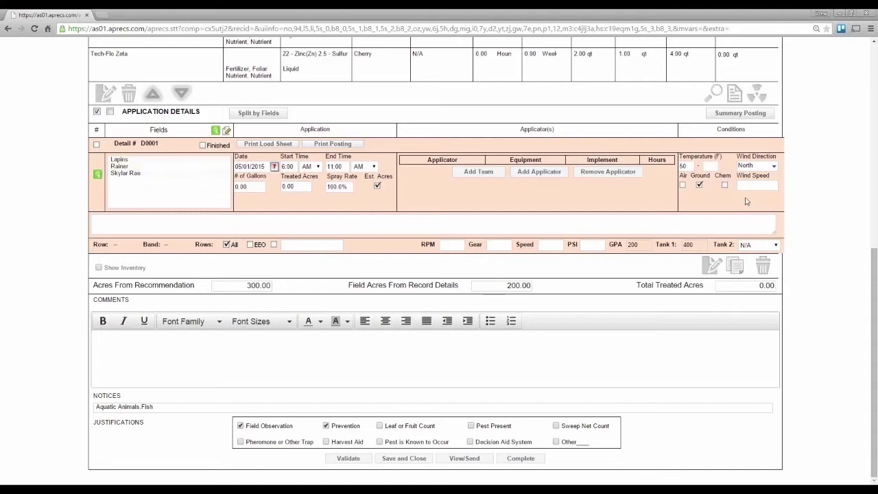
Print D0001's load sheet and review it, highlighting the T1 (400) heading and document number.
{"action": "left_click", "coordinate": [273, 146]}
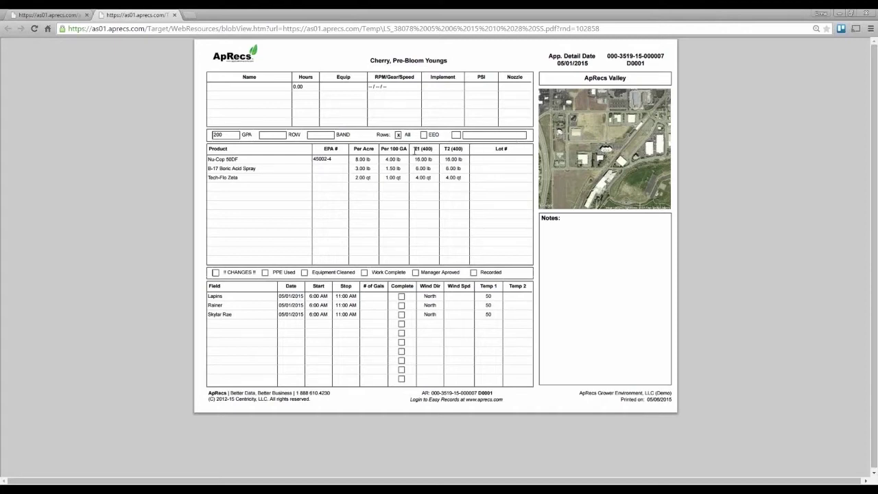
{"action": "left_click_drag", "start_coordinate": [414, 150], "coordinate": [464, 150]}
{"action": "left_click", "coordinate": [248, 272]}
{"action": "left_click_drag", "start_coordinate": [608, 56], "coordinate": [645, 64]}
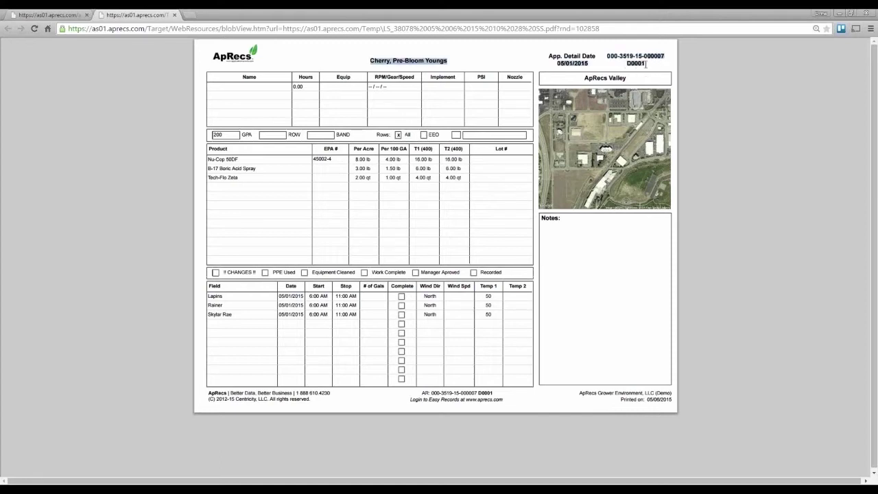
{"action": "left_click", "coordinate": [646, 66]}
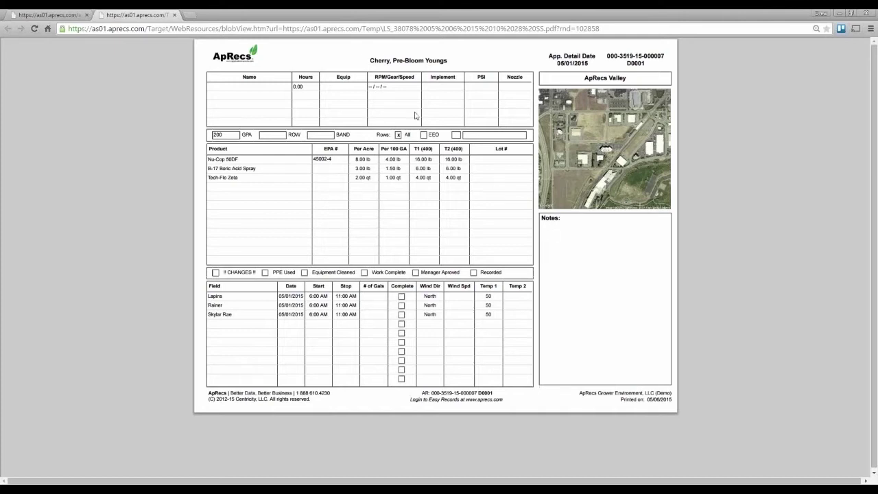
Close the load sheet and add both applicators to detail D0001 as a team.
{"action": "left_click", "coordinate": [175, 15]}
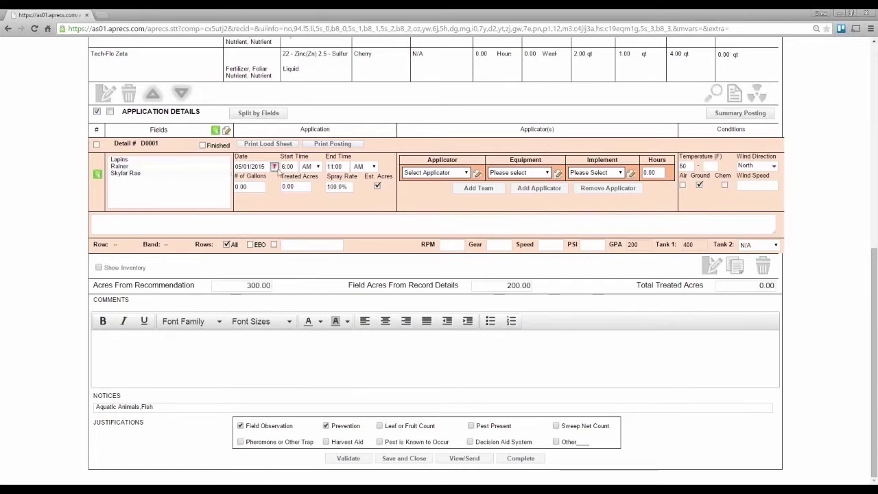
{"action": "left_click", "coordinate": [487, 187]}
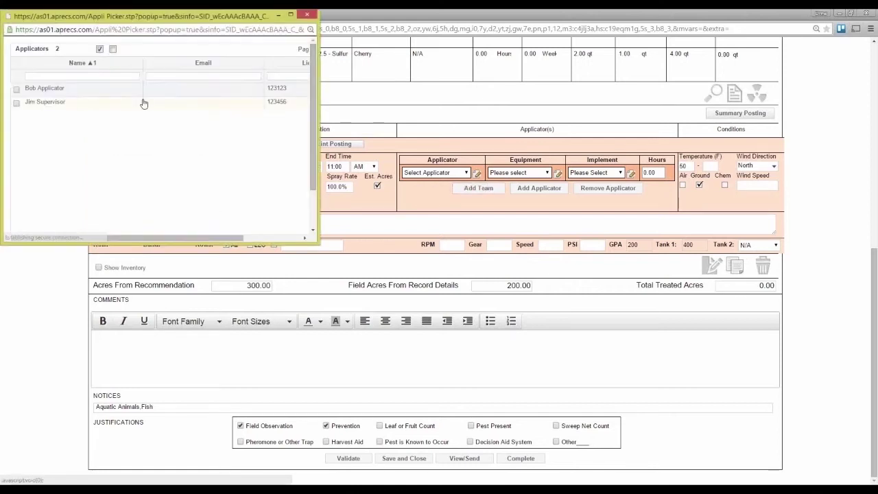
{"action": "left_click", "coordinate": [17, 90]}
{"action": "left_click", "coordinate": [17, 103]}
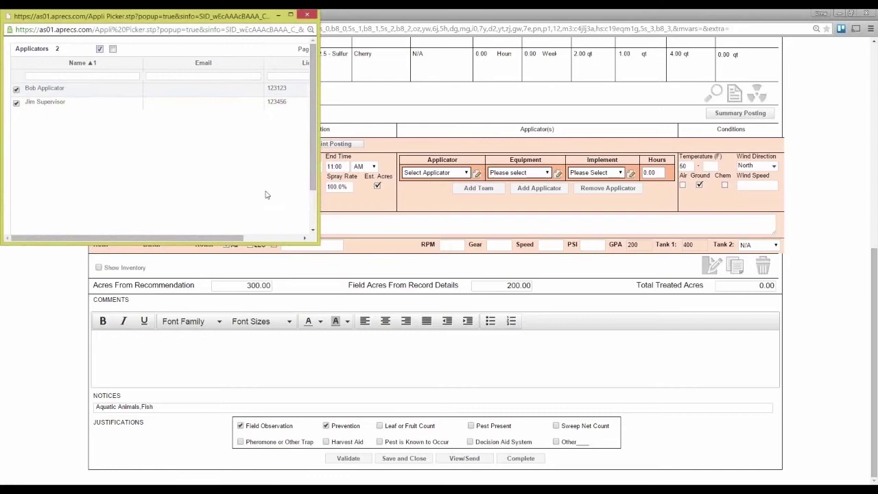
{"action": "left_click_drag", "start_coordinate": [318, 242], "coordinate": [442, 308]}
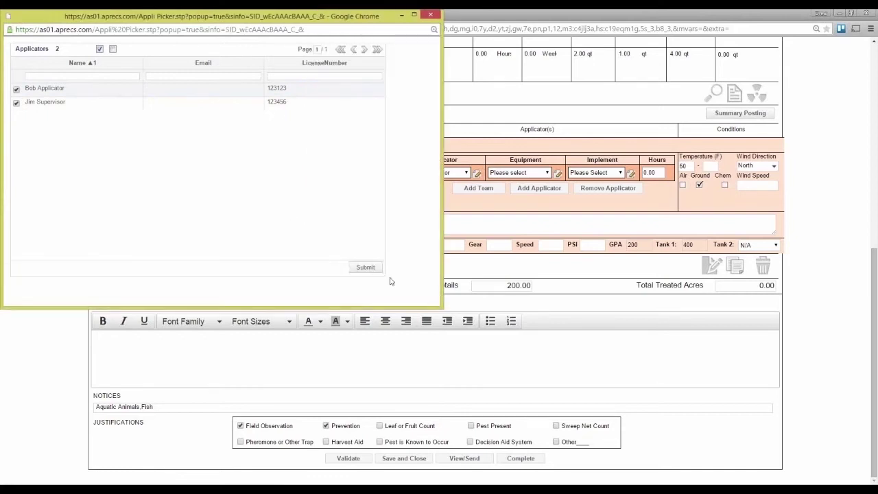
{"action": "left_click", "coordinate": [366, 267]}
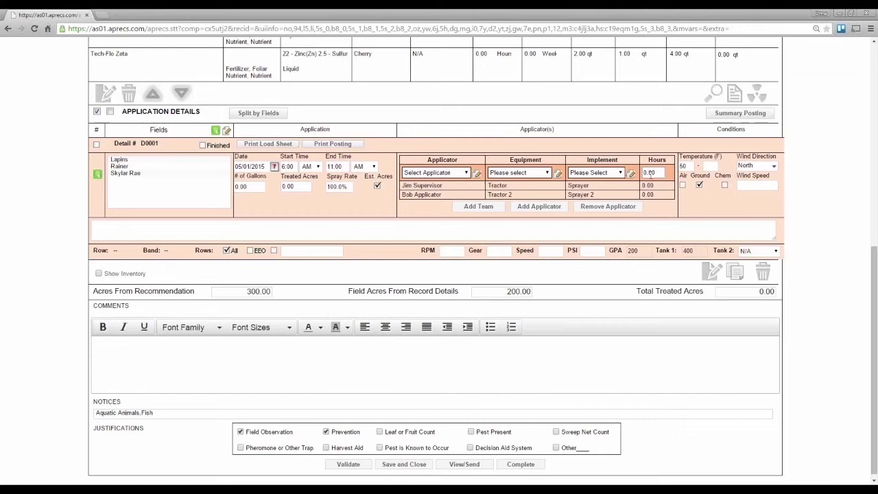
Remove D0001's blank applicator row and clear the temperature (50) and wind direction.
{"action": "left_click", "coordinate": [599, 207]}
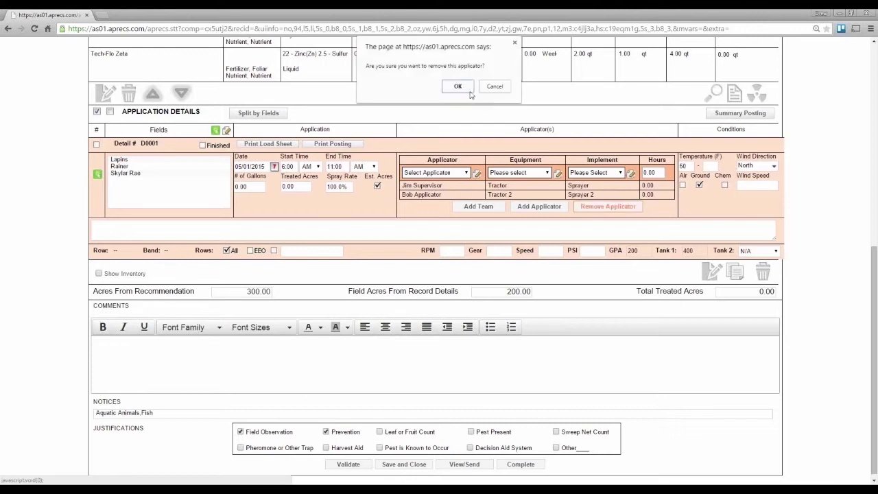
{"action": "left_click", "coordinate": [458, 86]}
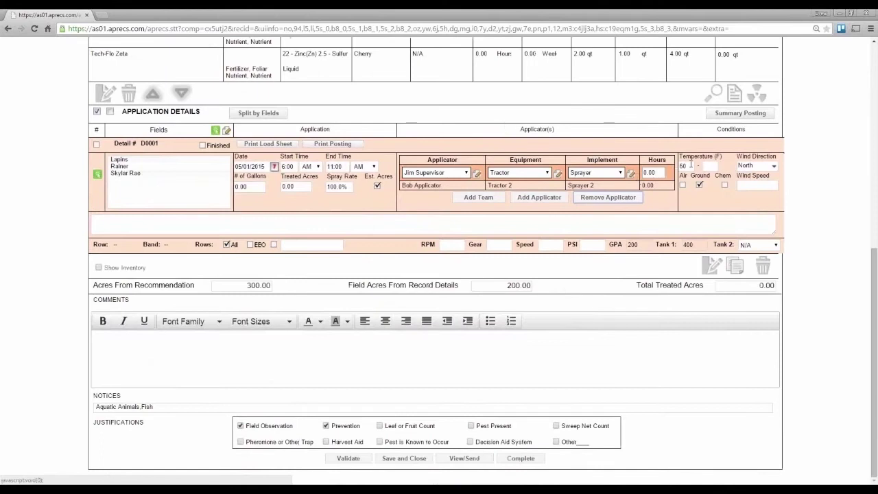
{"action": "double_click", "coordinate": [693, 166]}
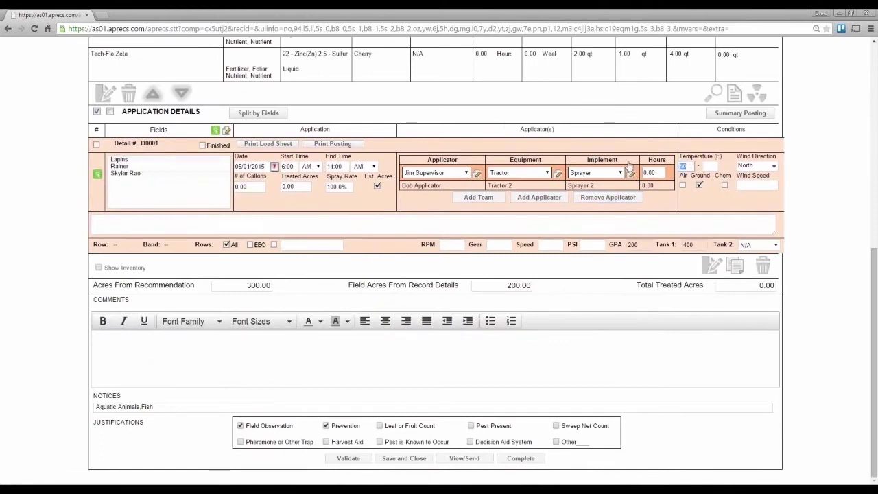
{"action": "left_click", "coordinate": [755, 166]}
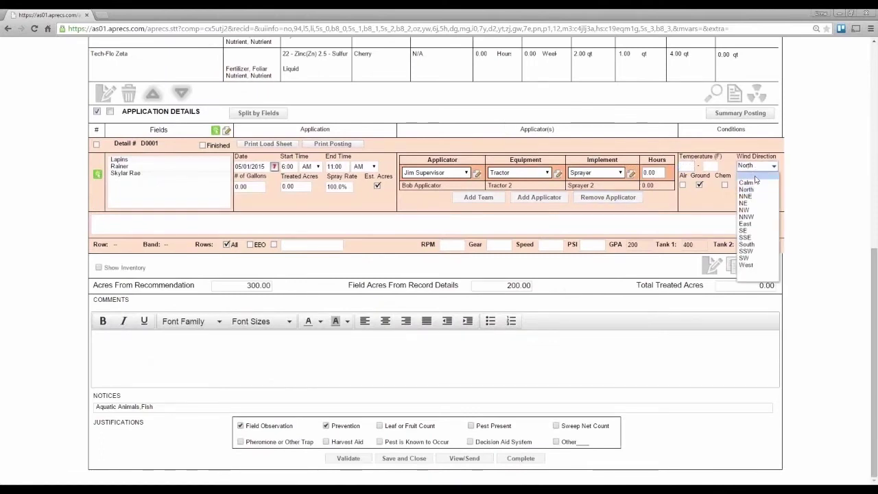
{"action": "left_click", "coordinate": [755, 177]}
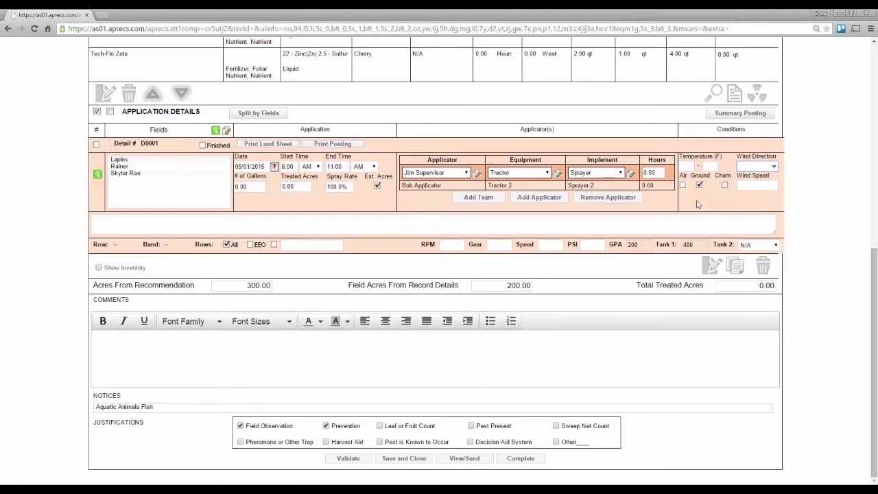
{"action": "left_click", "coordinate": [96, 231]}
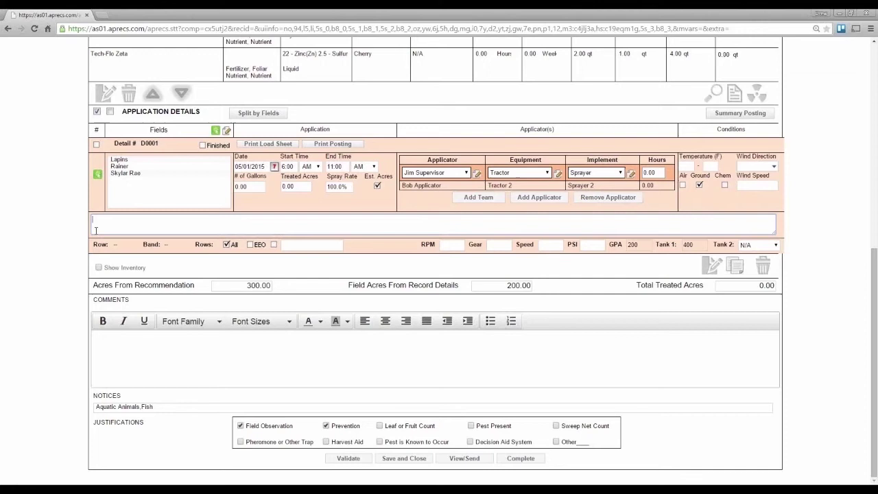
{"action": "left_click", "coordinate": [107, 354]}
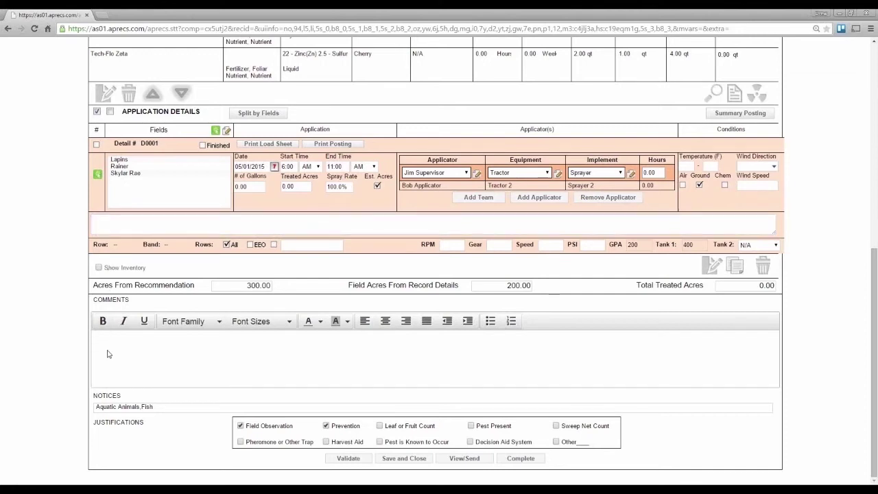
Enter 'Specific Detail Notes go here.' in D0001's notes and bring up its field configuration.
{"action": "left_click", "coordinate": [108, 223]}
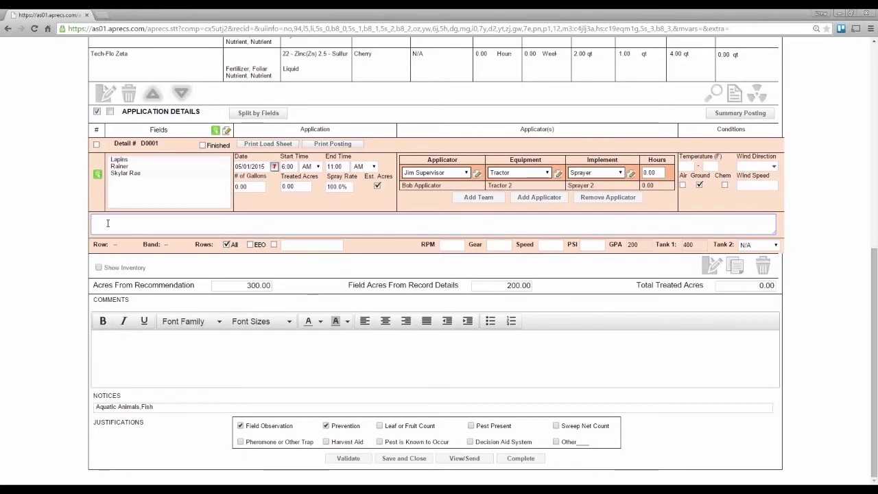
{"action": "type", "text": "Specific Detail Notes go here."}
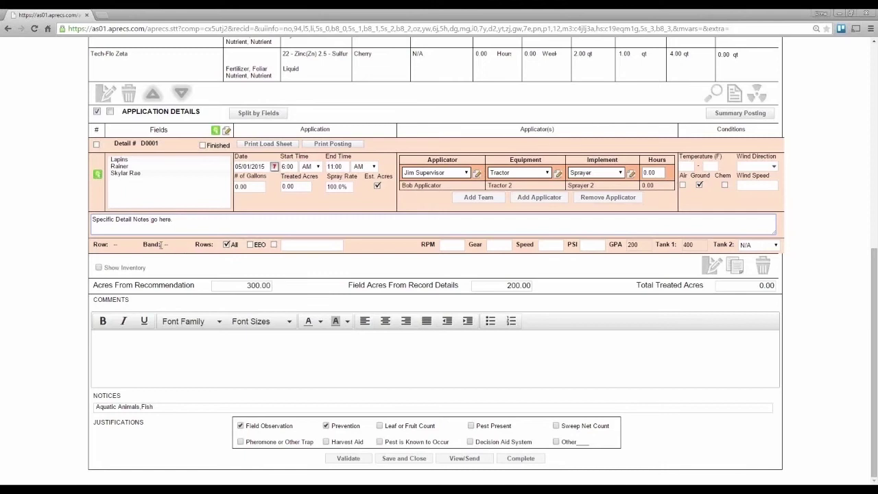
{"action": "left_click", "coordinate": [99, 177]}
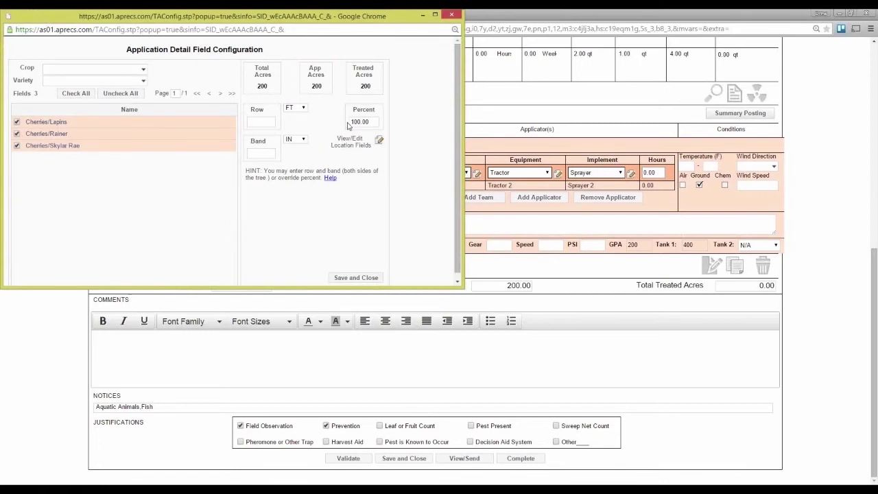
Close the field configuration and limit detail D0001 to rows 18-52.
{"action": "left_click", "coordinate": [452, 15]}
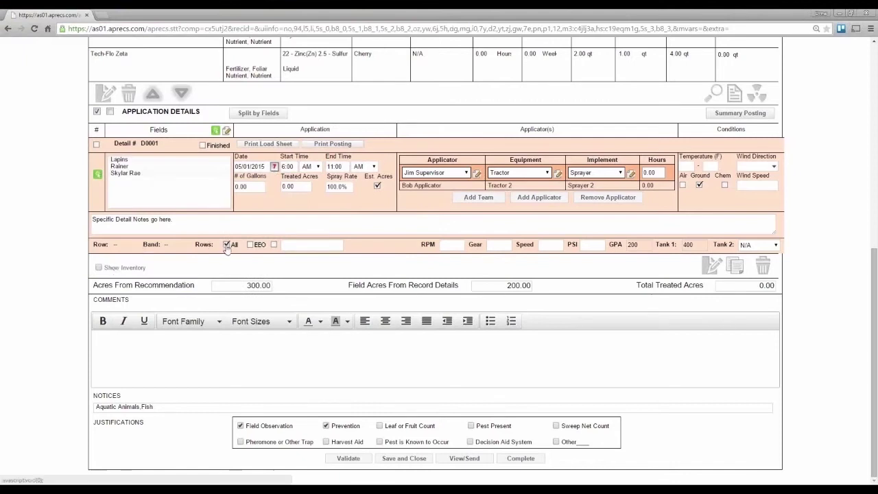
{"action": "left_click", "coordinate": [251, 245]}
{"action": "left_click", "coordinate": [274, 245]}
{"action": "left_click", "coordinate": [293, 245]}
{"action": "type", "text": "18-52"}
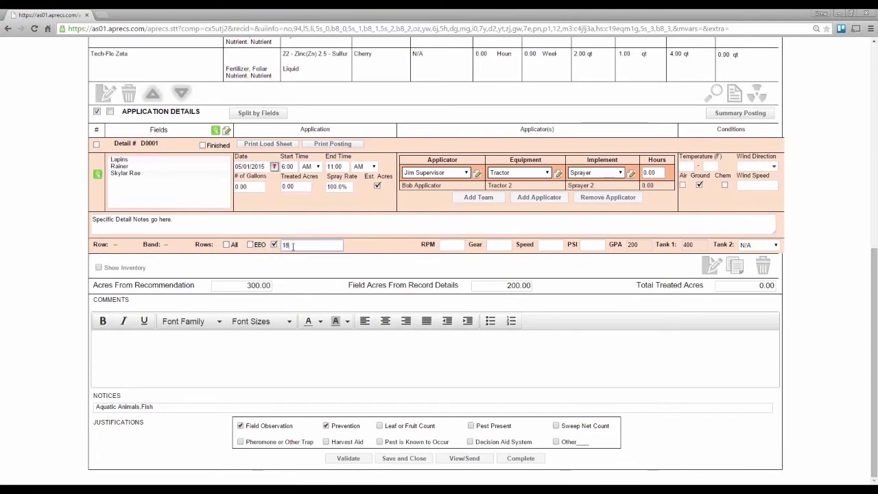
Set Gear to 4L, PSI to 80 and Tank 2 to 3/4 Tank.
{"action": "left_click", "coordinate": [443, 245]}
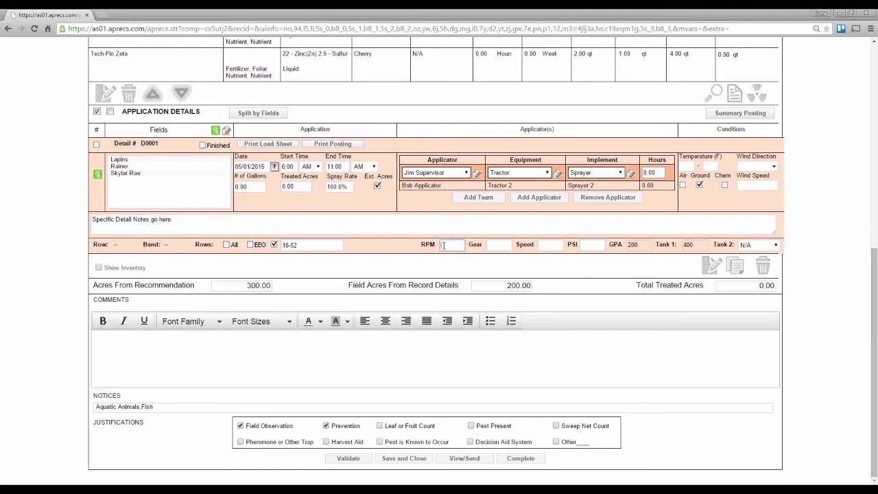
{"action": "key", "text": "Tab"}
{"action": "type", "text": "4L"}
{"action": "key", "text": "Tab"}
{"action": "key", "text": "Tab"}
{"action": "type", "text": "80"}
{"action": "key", "text": "Tab"}
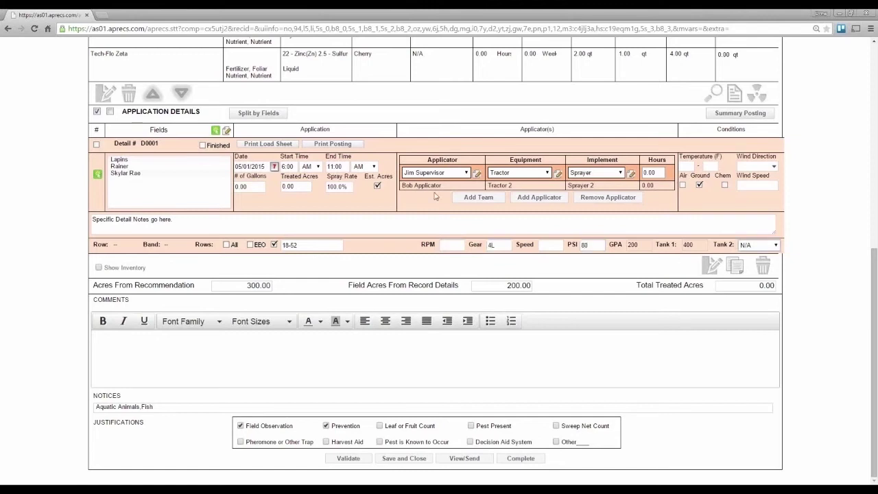
{"action": "left_click", "coordinate": [745, 247]}
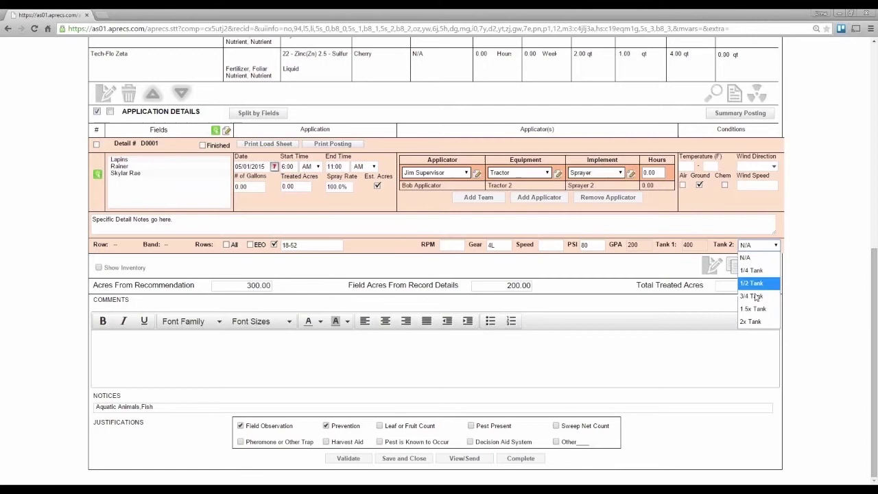
{"action": "left_click", "coordinate": [757, 296]}
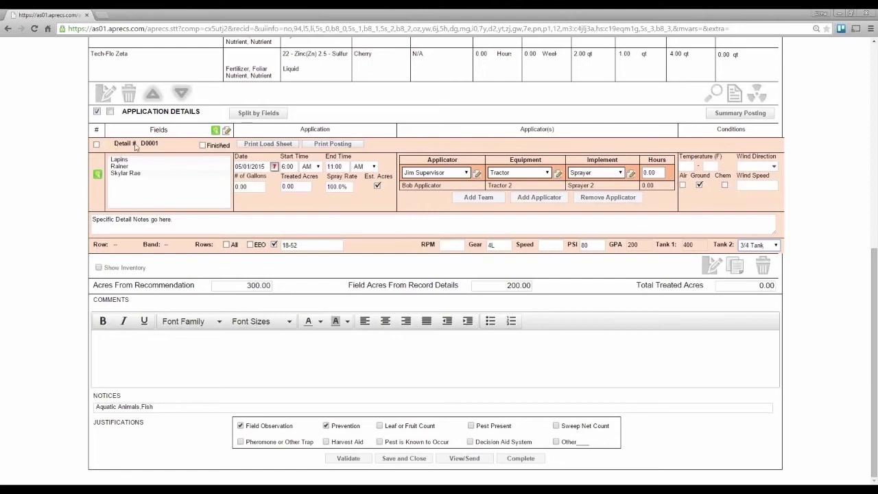
Print a refreshed D0001 load sheet showing rows 18-52, 4L gear and PSI 80.
{"action": "left_click_drag", "start_coordinate": [136, 146], "coordinate": [159, 143]}
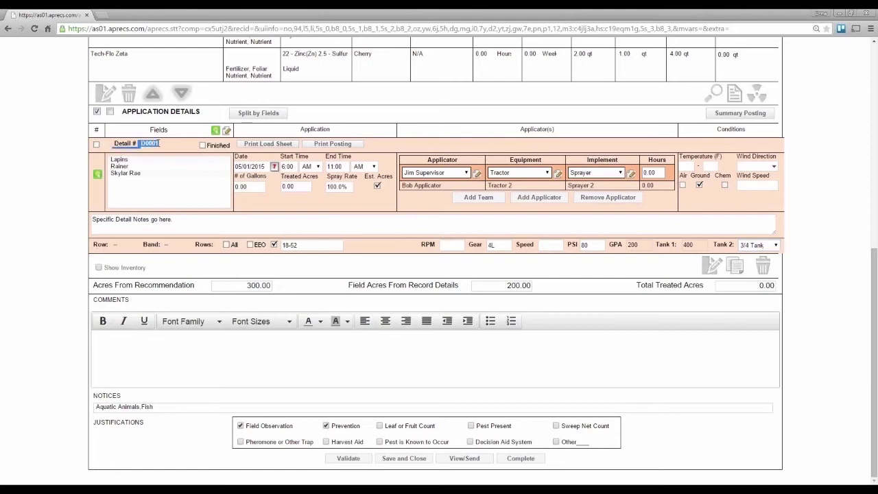
{"action": "left_click", "coordinate": [282, 148]}
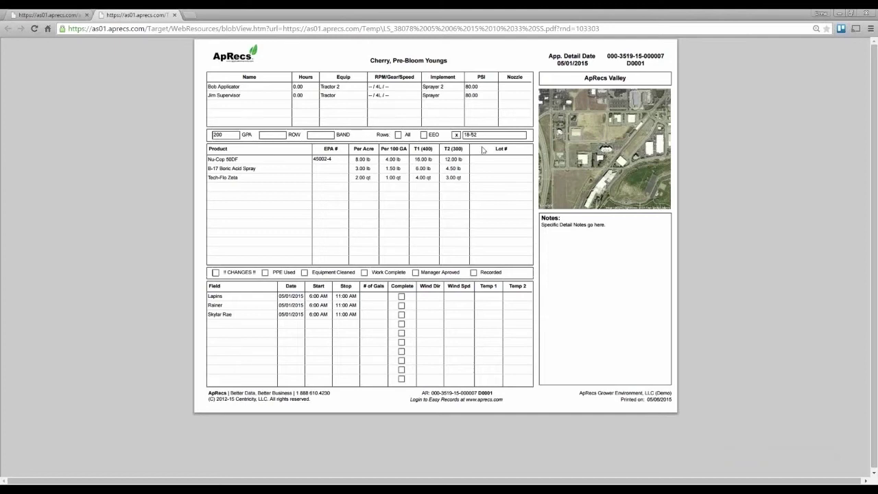
{"action": "left_click_drag", "start_coordinate": [548, 225], "coordinate": [634, 231]}
{"action": "left_click_drag", "start_coordinate": [422, 150], "coordinate": [464, 150]}
{"action": "left_click", "coordinate": [492, 165]}
{"action": "left_click_drag", "start_coordinate": [372, 272], "coordinate": [406, 273]}
{"action": "left_click", "coordinate": [244, 300]}
Close the PDF tab to return to the D0001 application details.
{"action": "left_click", "coordinate": [175, 16]}
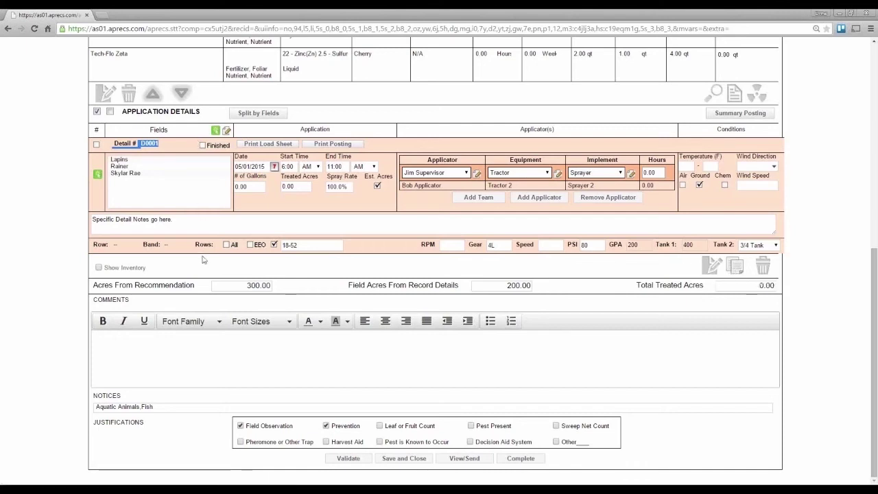
Split by fields into D0001 Lapins, D0002 Rainer and D0003 Skylar Rae.
{"action": "left_click", "coordinate": [263, 114]}
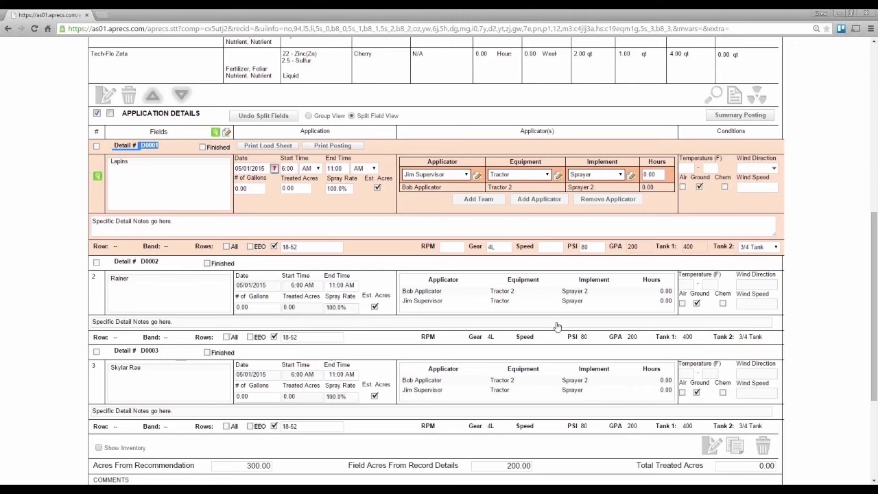
Undo the field split and set the detail back to all rows instead of 18-52.
{"action": "left_click", "coordinate": [260, 121]}
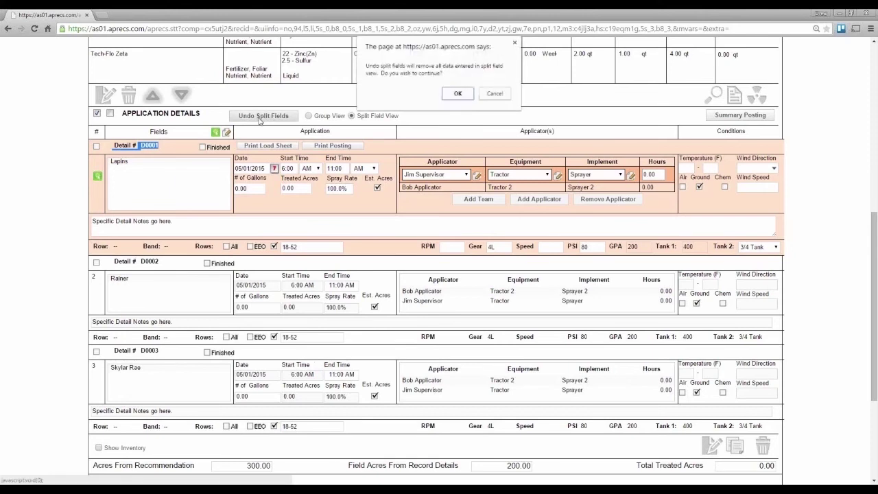
{"action": "left_click", "coordinate": [458, 96]}
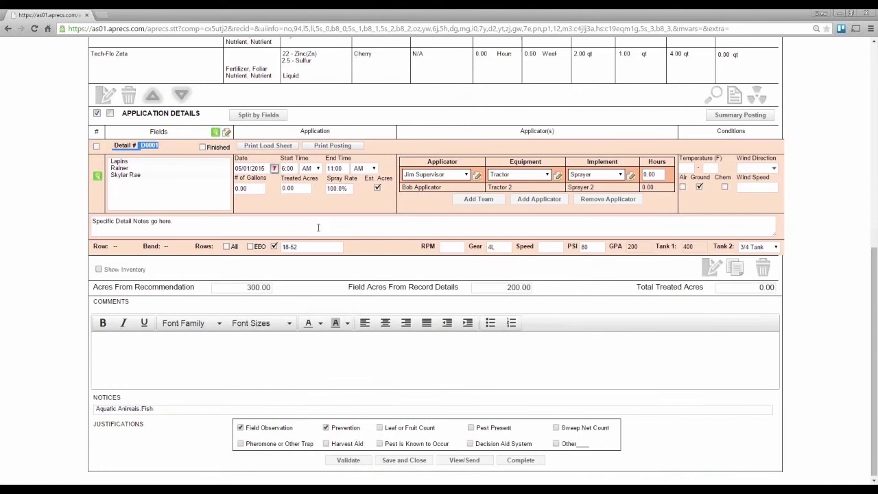
{"action": "left_click", "coordinate": [227, 247]}
{"action": "left_click", "coordinate": [274, 246]}
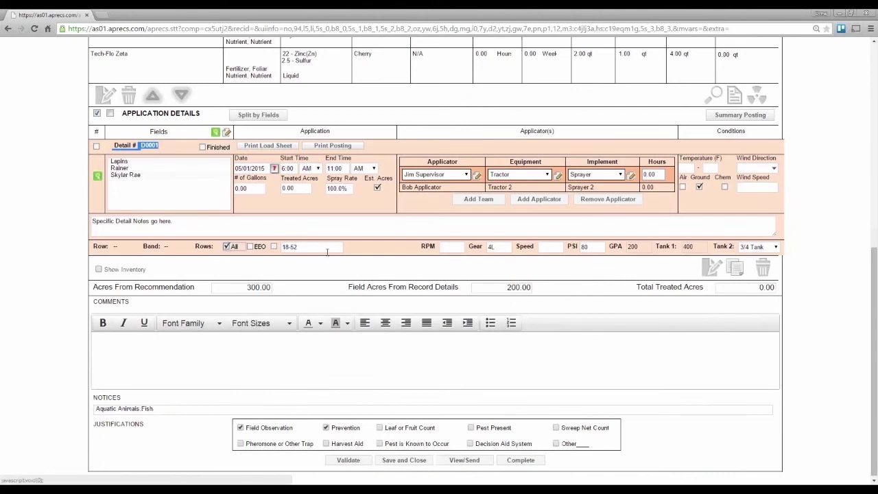
{"action": "left_click", "coordinate": [284, 249]}
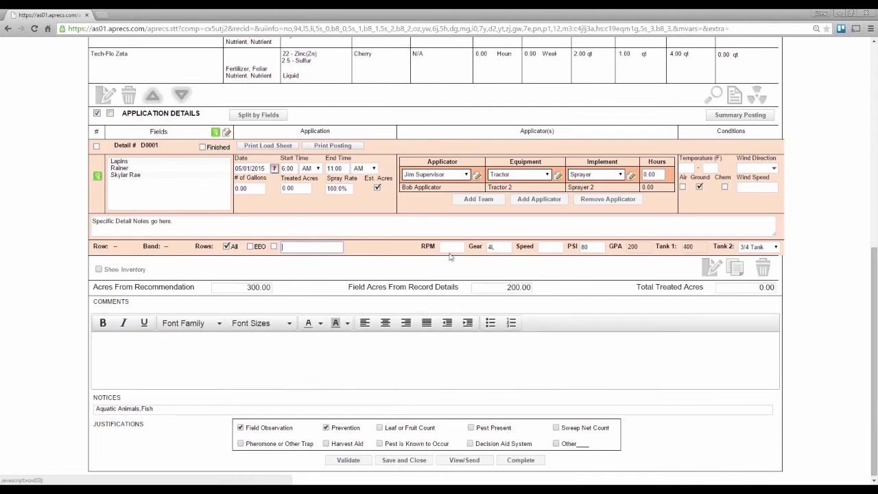
Clear the PSI 80 and Gear 4L values and remove the supervisor applicator.
{"action": "left_click", "coordinate": [589, 248]}
{"action": "key", "text": "BackSpace"}
{"action": "left_click", "coordinate": [474, 248]}
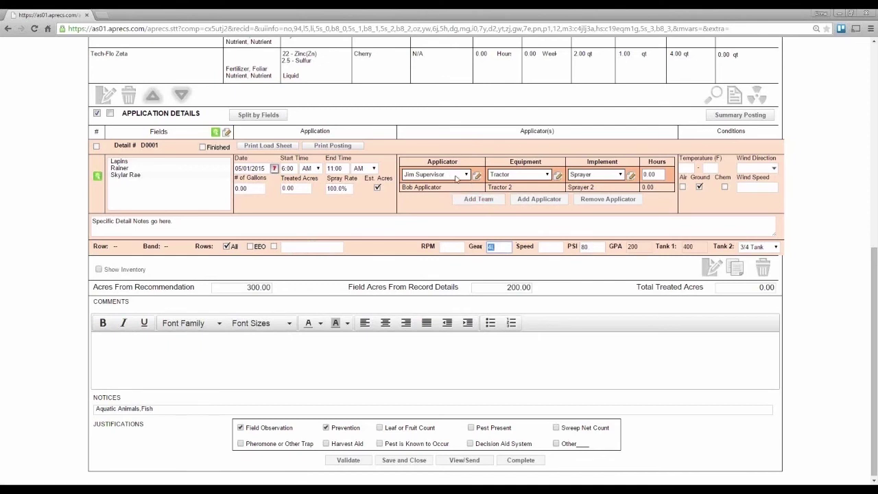
{"action": "left_click", "coordinate": [597, 201]}
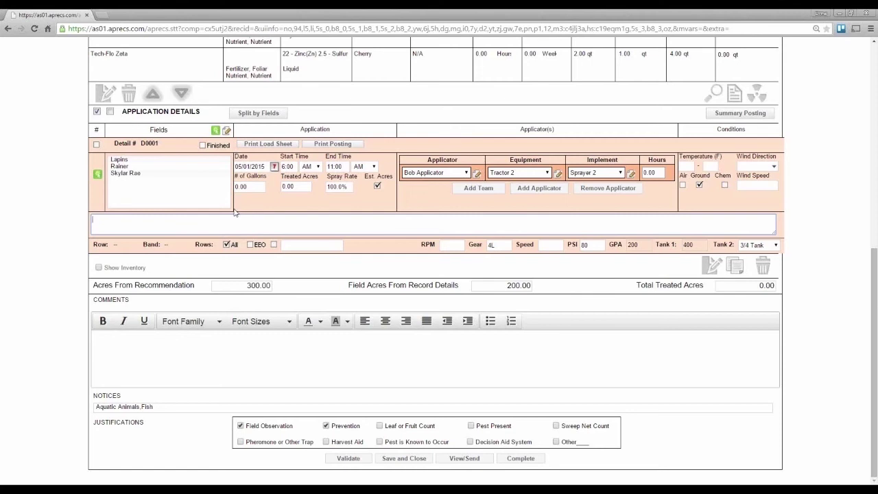
Split the detail into one per field again and give D0001 rows 18-52.
{"action": "left_click", "coordinate": [269, 117]}
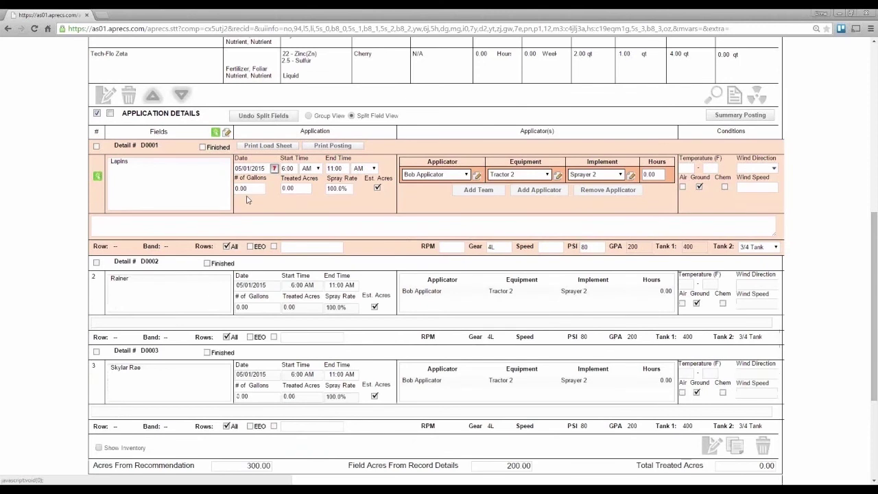
{"action": "scroll", "coordinate": [247, 200], "scroll_direction": "down", "scroll_amount": 2}
{"action": "left_click", "coordinate": [275, 155]}
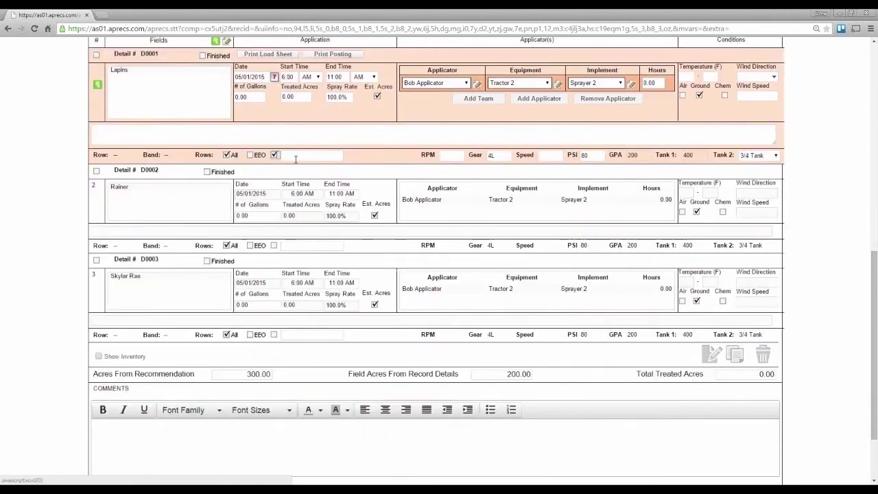
{"action": "left_click", "coordinate": [299, 157]}
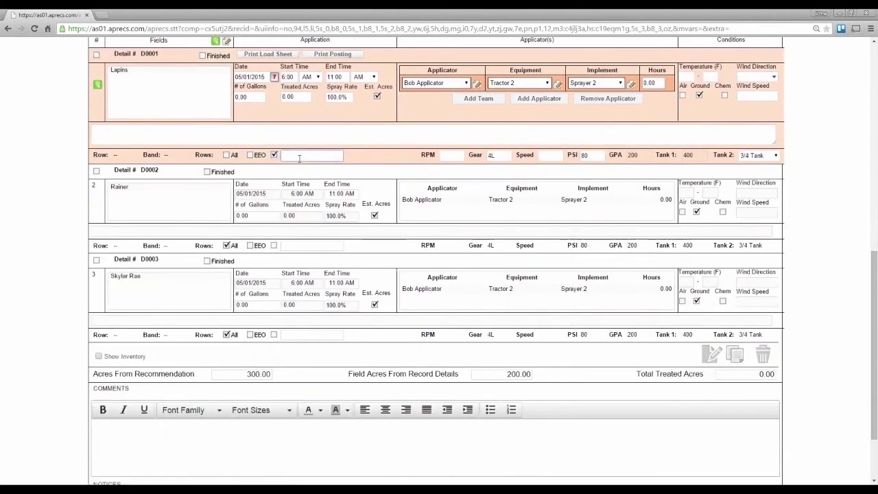
{"action": "type", "text": "18-52"}
{"action": "left_click", "coordinate": [455, 180]}
Assign Jim Supervisor as D0002's applicator with the note 'Go slow up the hill'.
{"action": "left_click", "coordinate": [466, 172]}
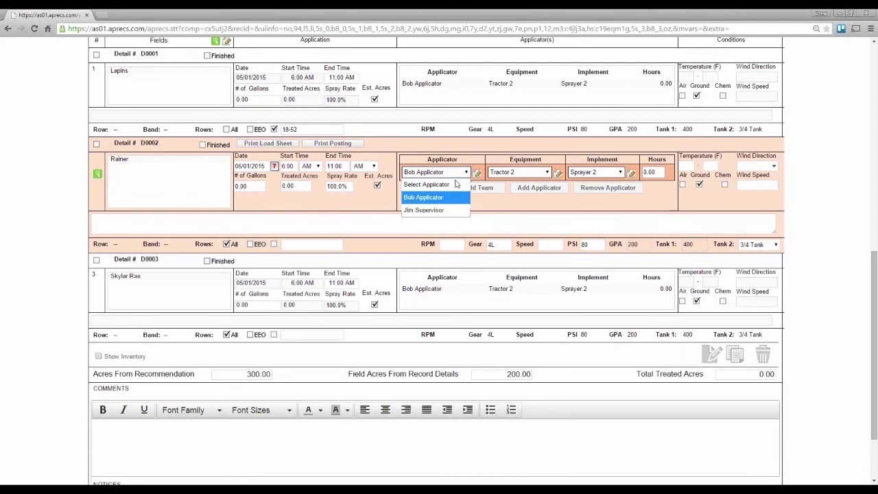
{"action": "left_click", "coordinate": [439, 212]}
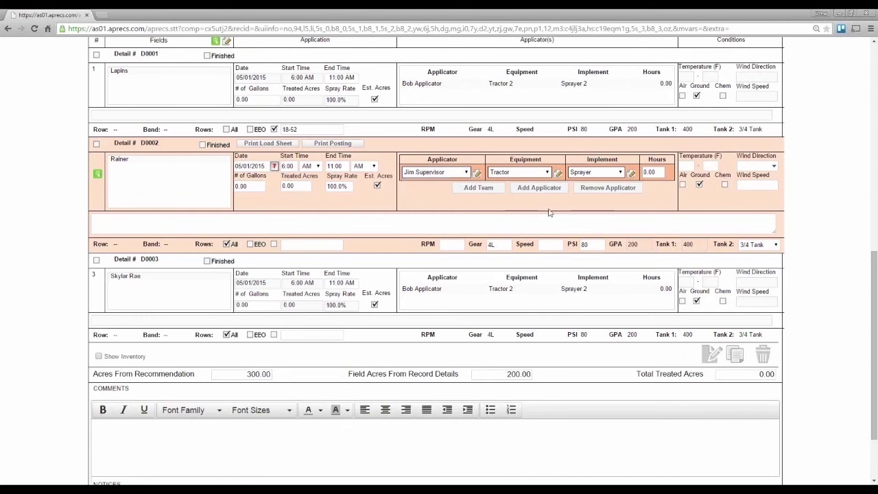
{"action": "left_click", "coordinate": [253, 217]}
{"action": "type", "text": "Go "}
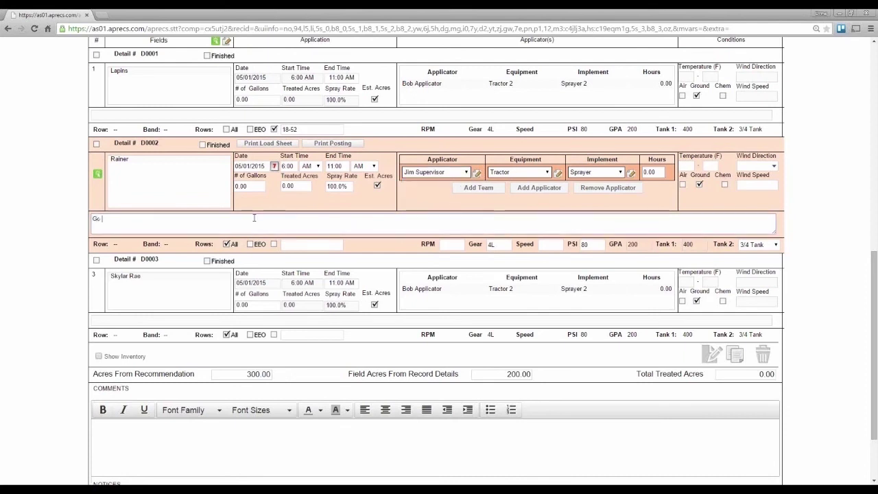
{"action": "type", "text": "slow up the hill."}
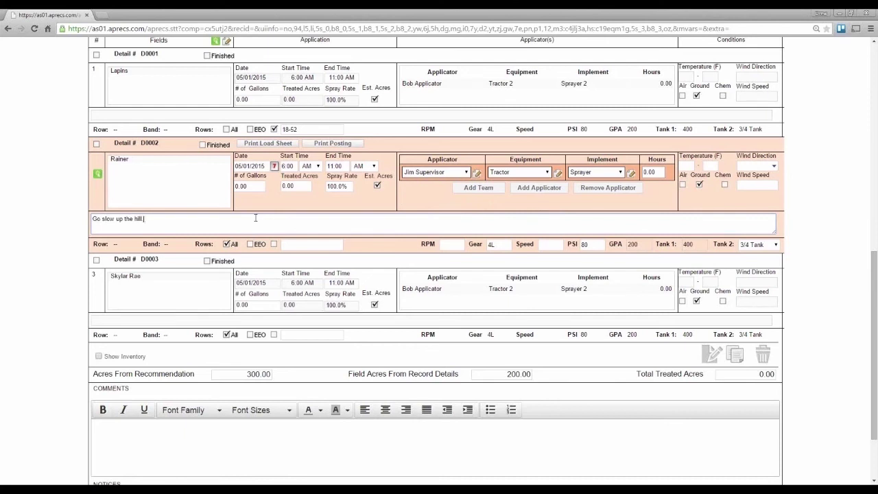
Give D0003 a note about other important block notes and mark its rows as EEO.
{"action": "left_click", "coordinate": [189, 305]}
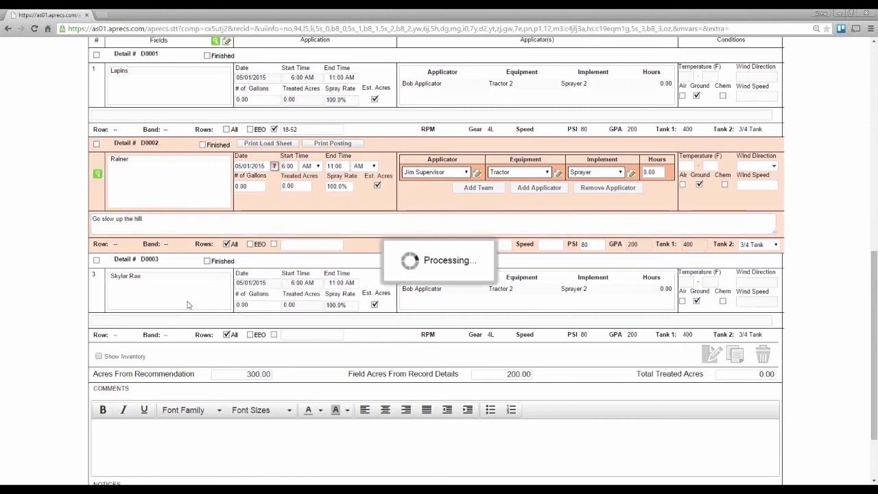
{"action": "left_click", "coordinate": [138, 315]}
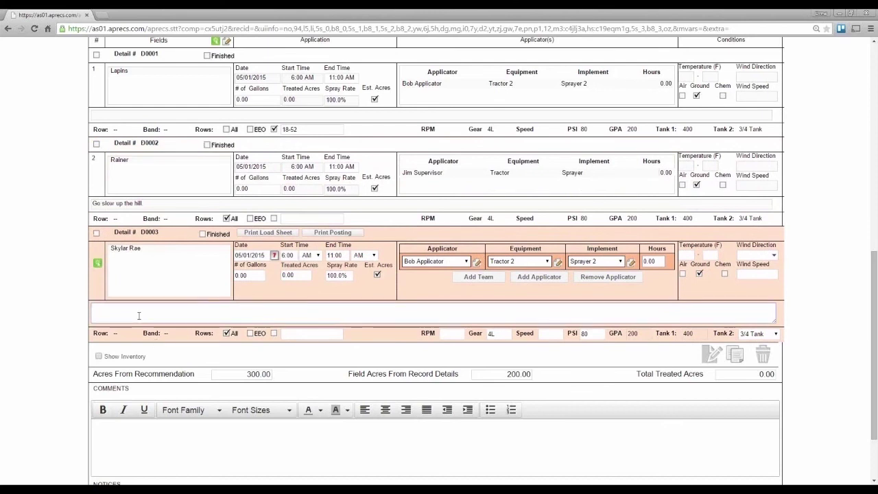
{"action": "type", "text": "Thee"}
{"action": "type", "text": "e are other important notes that relate to this block"}
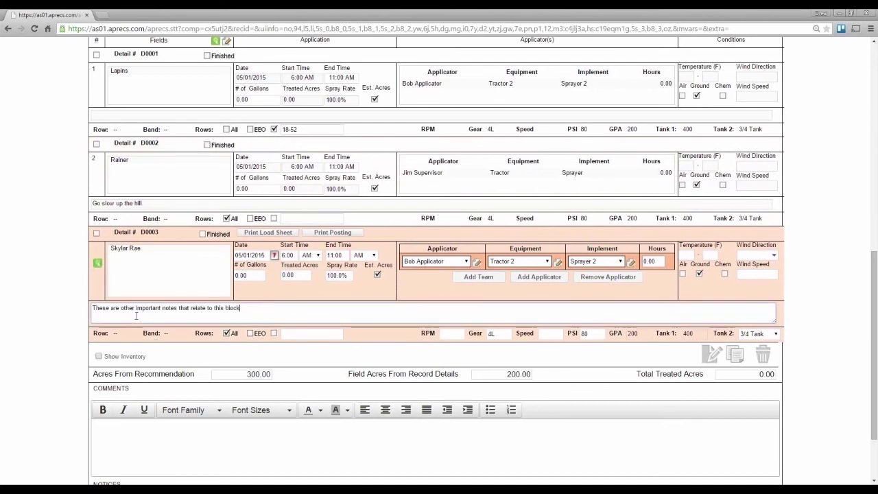
{"action": "left_click", "coordinate": [251, 334]}
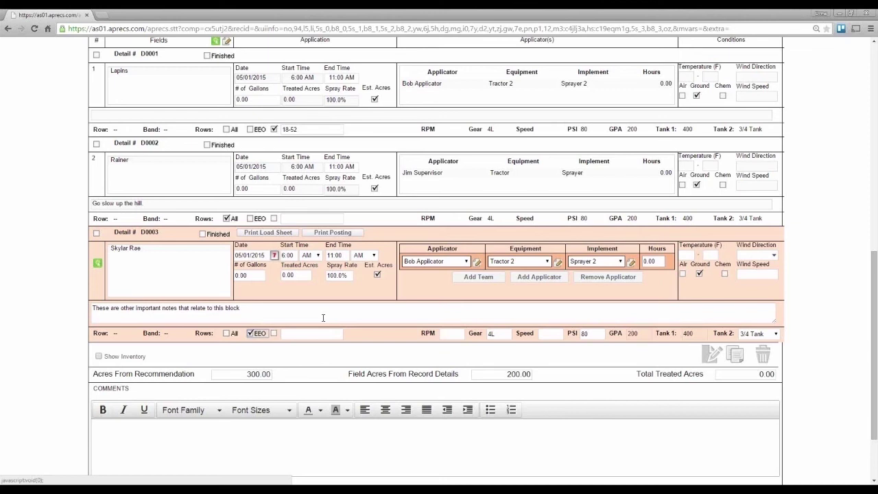
{"action": "scroll", "coordinate": [323, 317], "scroll_direction": "up", "scroll_amount": 2}
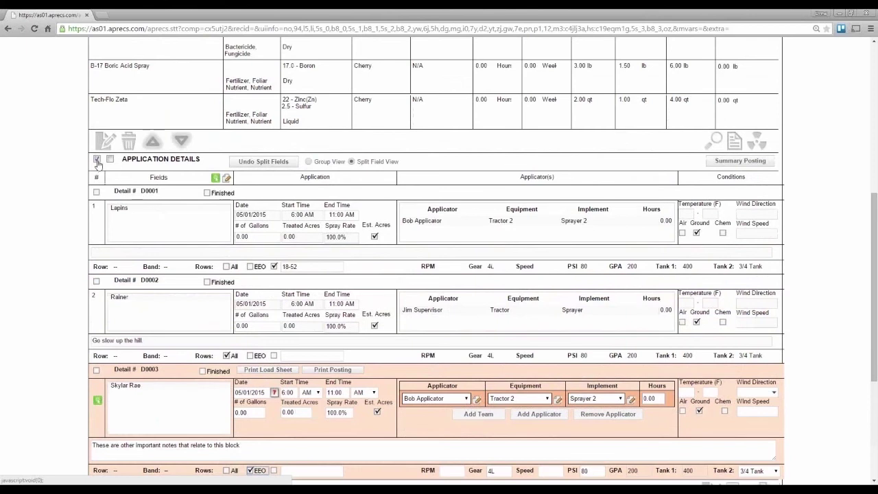
Select all three application details and print their load sheets together.
{"action": "left_click", "coordinate": [97, 160]}
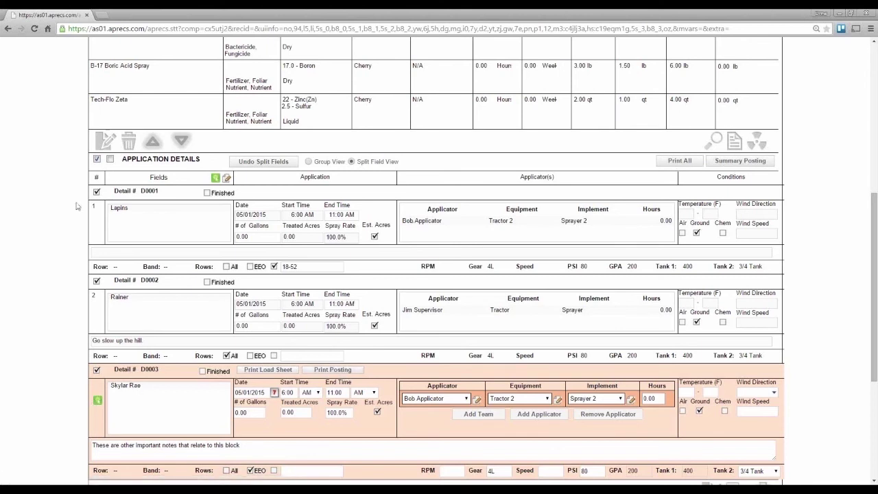
{"action": "left_click", "coordinate": [678, 166]}
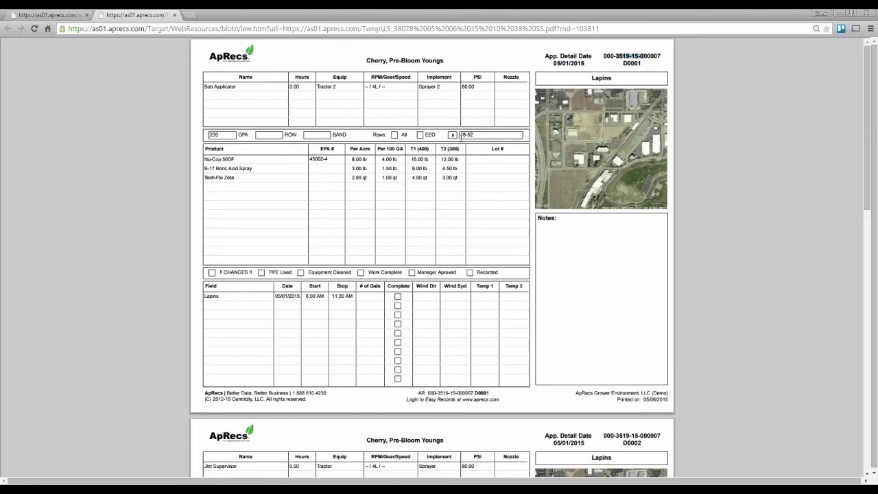
{"action": "scroll", "coordinate": [461, 137], "scroll_direction": "down", "scroll_amount": 3}
{"action": "scroll", "coordinate": [302, 196], "scroll_direction": "down", "scroll_amount": 4}
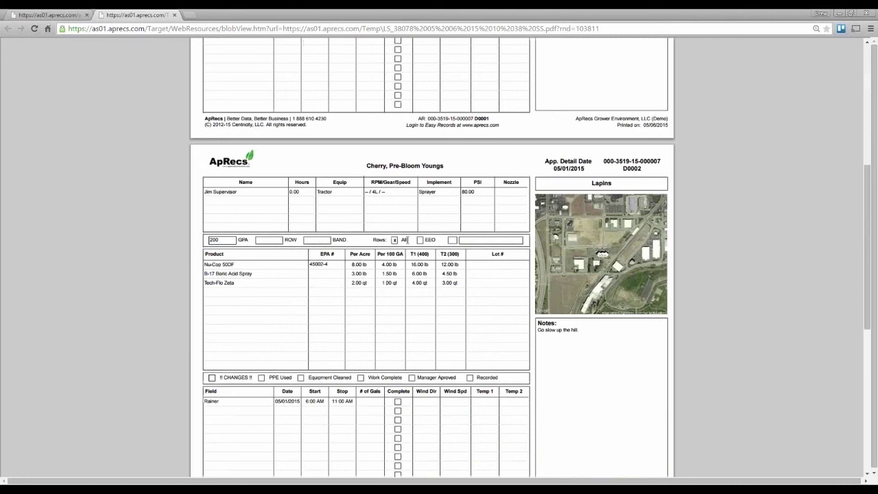
{"action": "scroll", "coordinate": [407, 240], "scroll_direction": "down", "scroll_amount": 8}
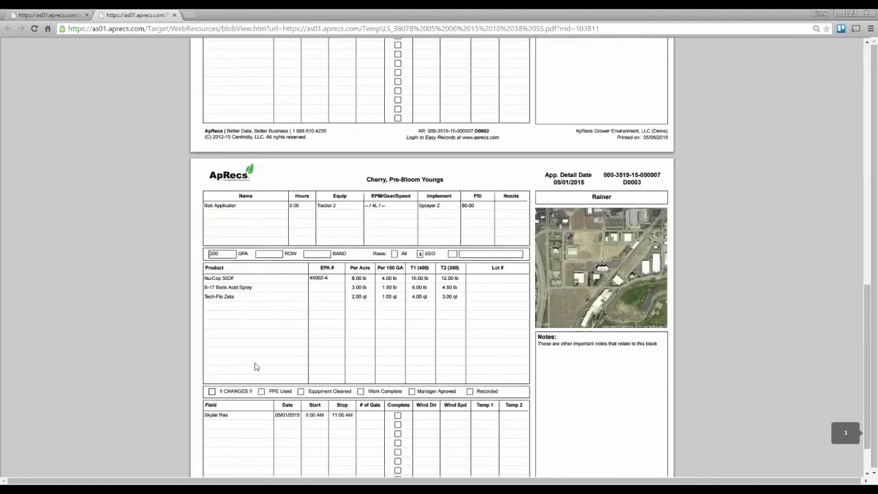
{"action": "double_click", "coordinate": [435, 240]}
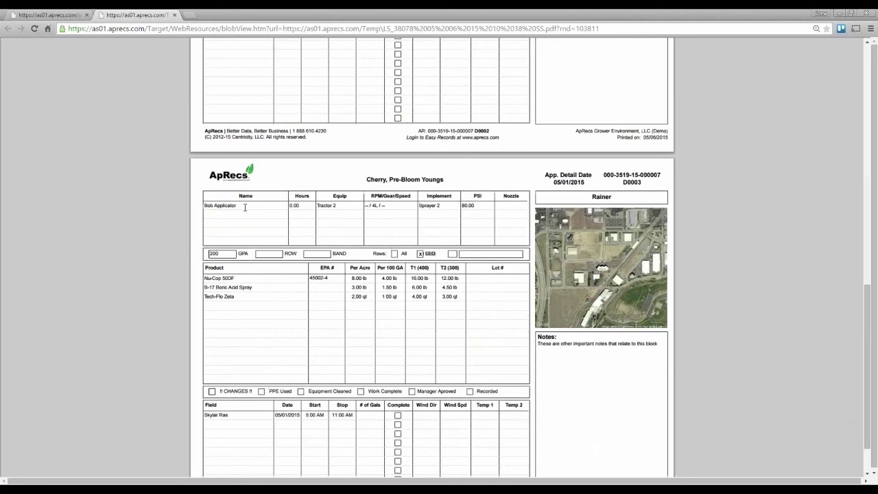
{"action": "left_click_drag", "start_coordinate": [616, 176], "coordinate": [646, 181]}
{"action": "left_click", "coordinate": [647, 182]}
{"action": "scroll", "coordinate": [374, 360], "scroll_direction": "down", "scroll_amount": 1}
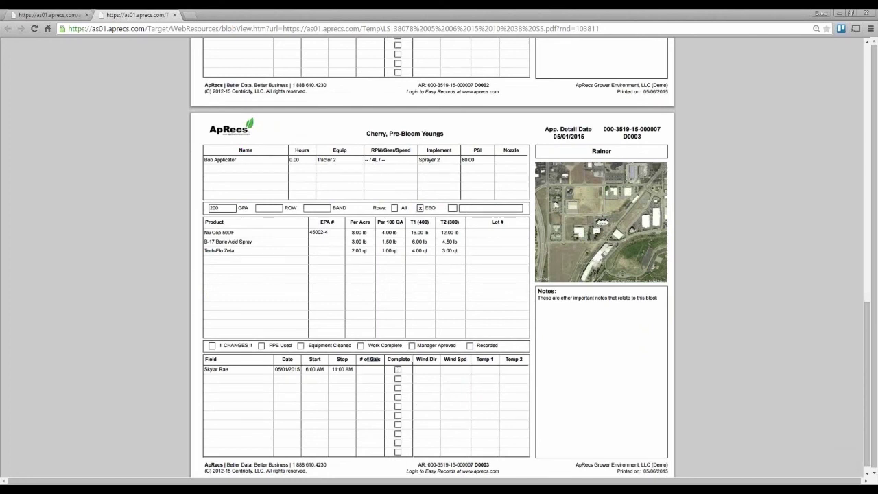
Close the report and enter 6000 gallons for detail D0001, leaving it unfinished.
{"action": "left_click", "coordinate": [176, 15]}
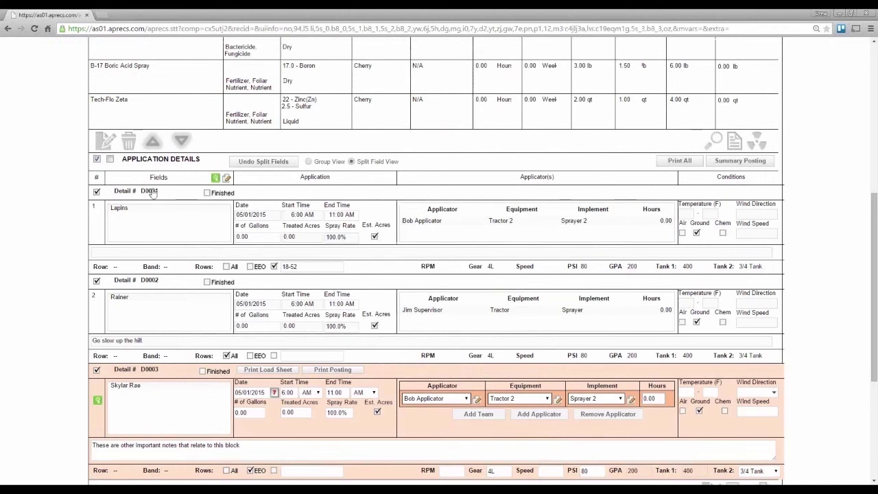
{"action": "left_click_drag", "start_coordinate": [246, 241], "coordinate": [229, 242]}
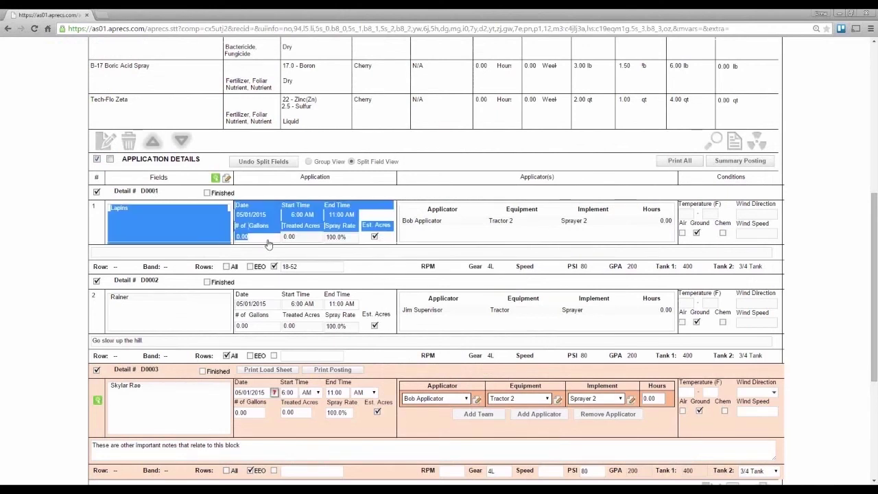
{"action": "left_click", "coordinate": [257, 238]}
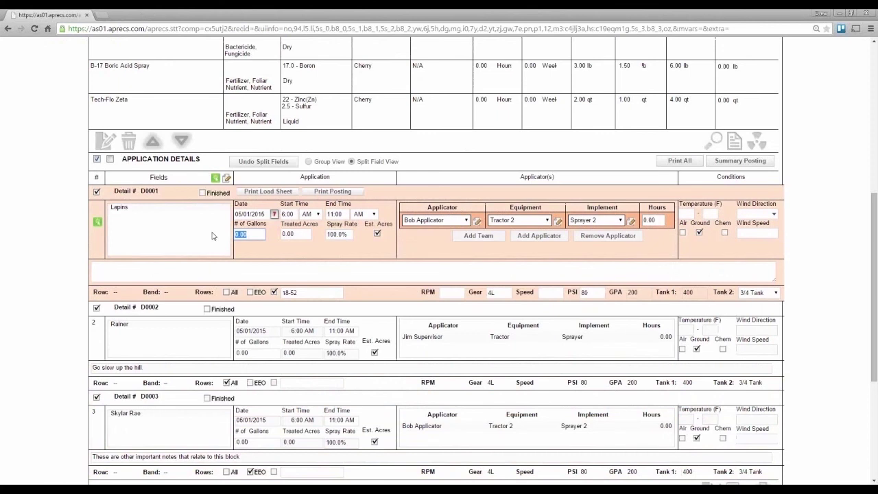
{"action": "type", "text": "6000"}
{"action": "left_click", "coordinate": [202, 193]}
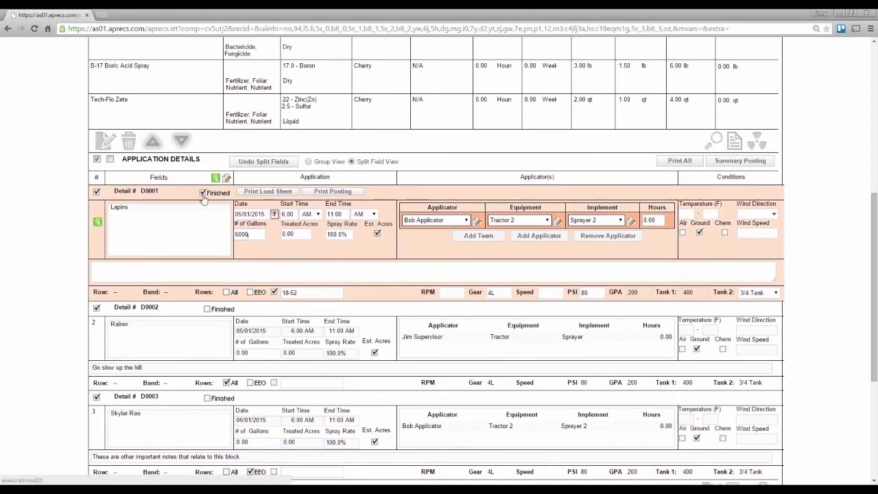
{"action": "left_click", "coordinate": [202, 194]}
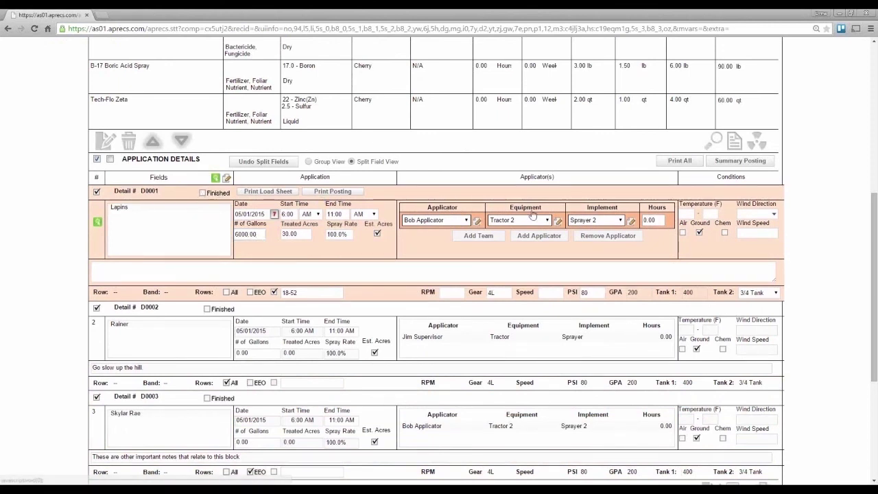
Record D0001's temperature as 50–55 and wind speed 1-2, with wind direction blank.
{"action": "left_click", "coordinate": [691, 214]}
{"action": "type", "text": "50"}
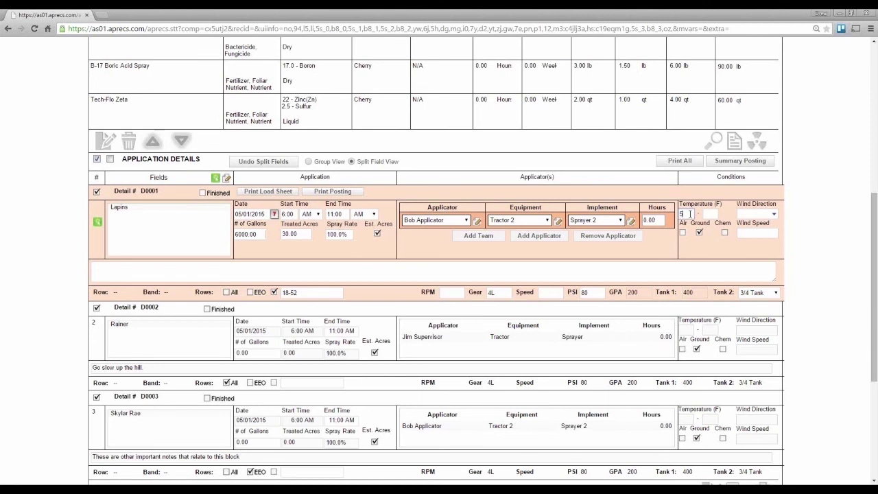
{"action": "left_click", "coordinate": [710, 214]}
{"action": "type", "text": "56"}
{"action": "left_click", "coordinate": [769, 214]}
{"action": "left_click", "coordinate": [752, 234]}
{"action": "left_click", "coordinate": [751, 234]}
{"action": "type", "text": "12"}
{"action": "type", "text": "-2"}
{"action": "left_click", "coordinate": [59, 303]}
Open the Help/Contact form and place the cursor in its question box.
{"action": "scroll", "coordinate": [65, 335], "scroll_direction": "up", "scroll_amount": 5}
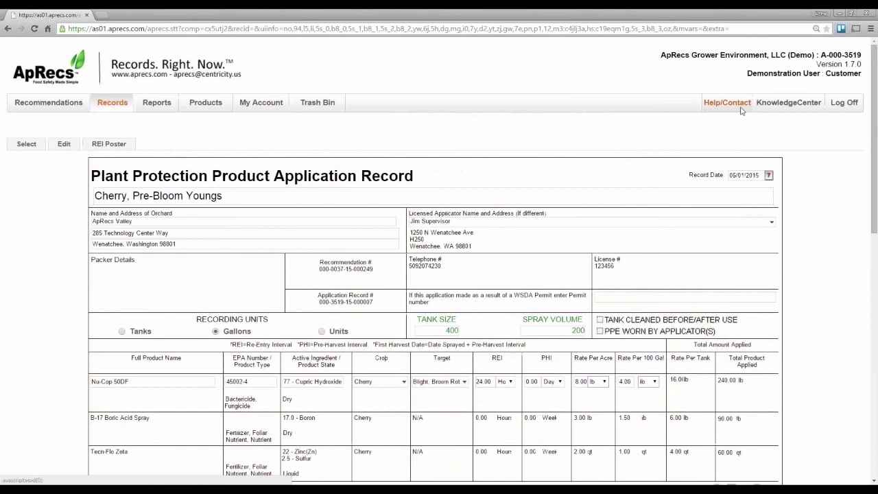
{"action": "left_click", "coordinate": [741, 109]}
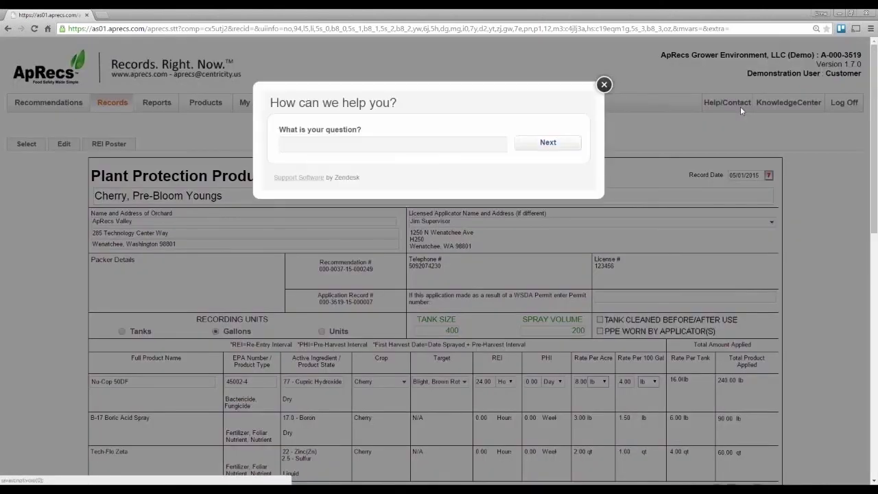
{"action": "left_click", "coordinate": [454, 146]}
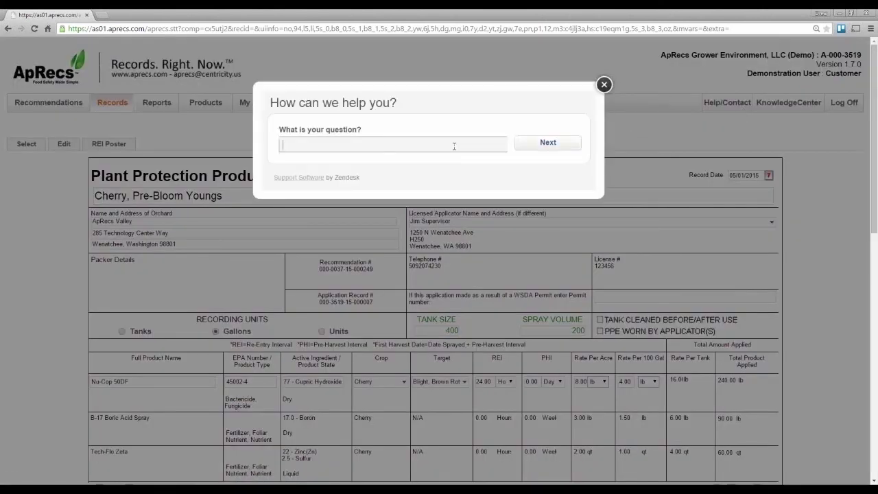